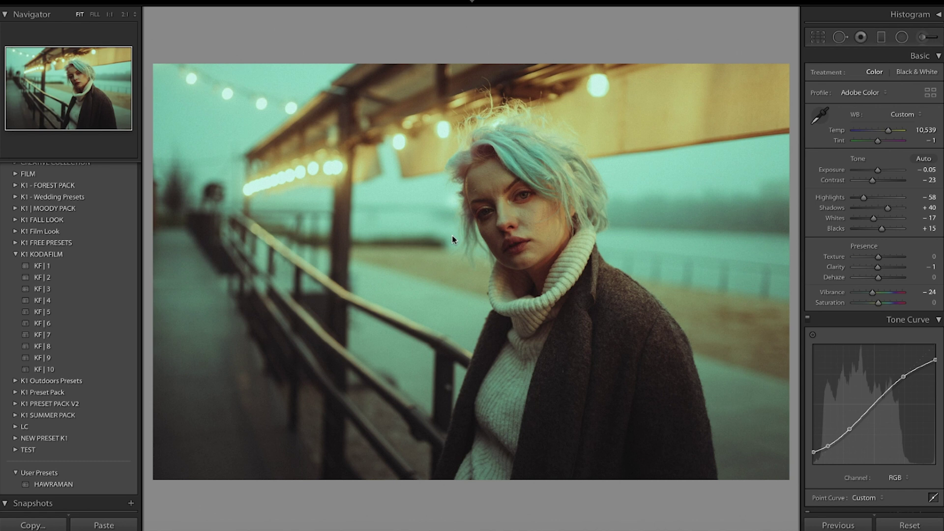
Step: Start an Adjustment Brush mask on the white of the eye nearer the hair fringe, with size 3.8, feather 45 and flow 100
{"action": "key", "text": "backslash"}
{"action": "key", "text": "backslash"}
{"action": "left_click", "coordinate": [522, 198]}
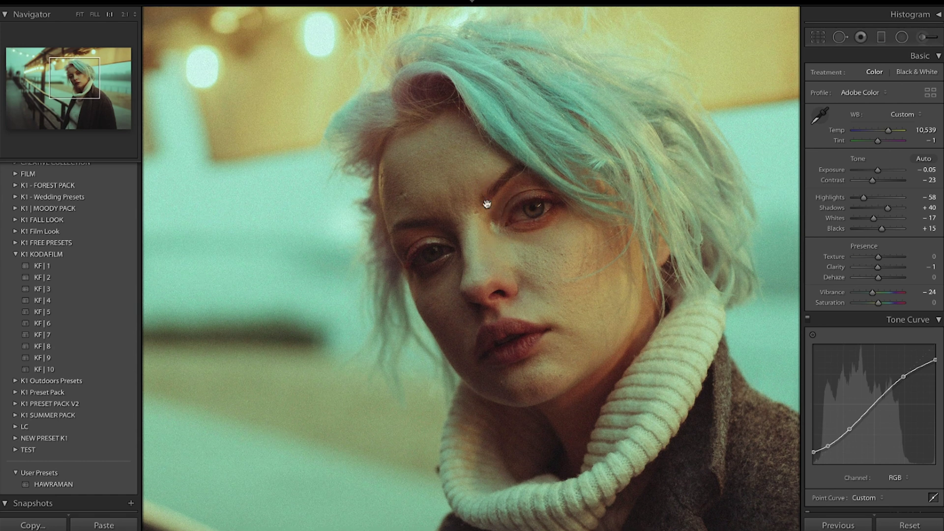
{"action": "left_click_drag", "start_coordinate": [534, 183], "coordinate": [514, 214]}
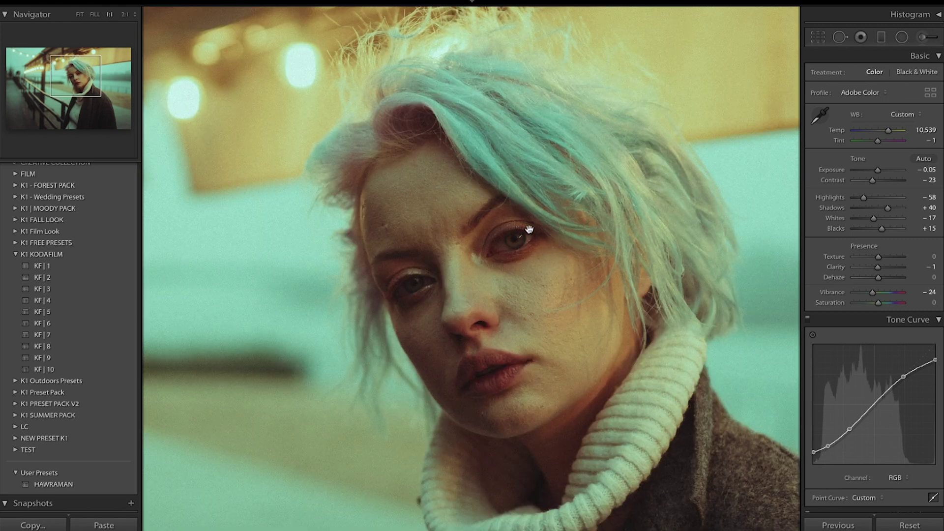
{"action": "left_click", "coordinate": [924, 38]}
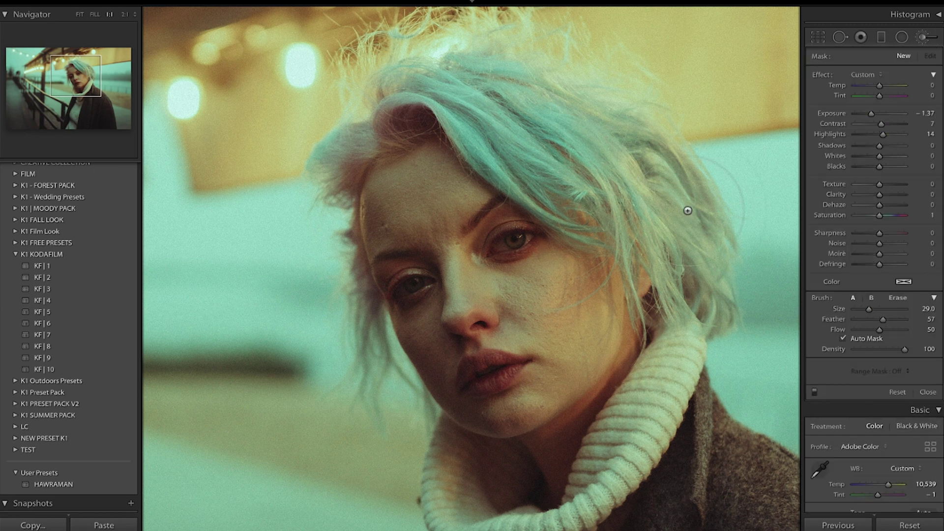
{"action": "left_click", "coordinate": [125, 15]}
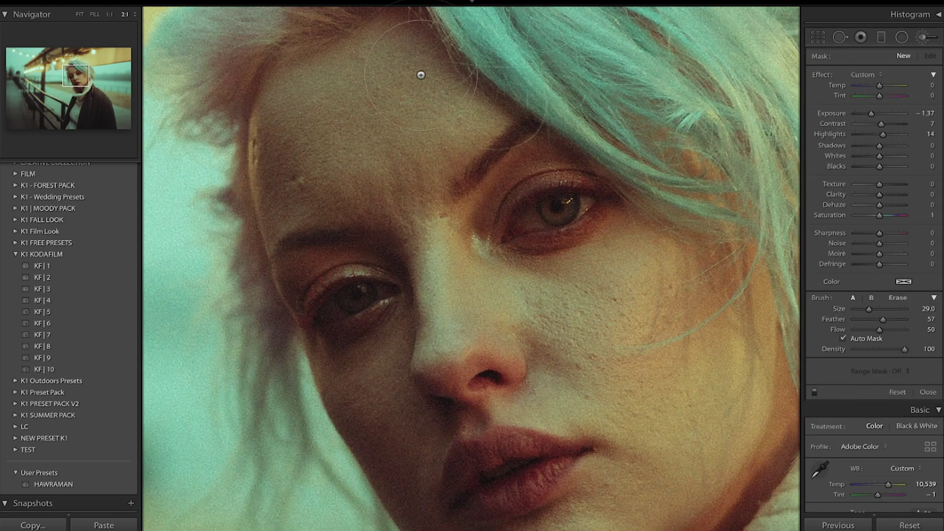
{"action": "left_click_drag", "start_coordinate": [868, 309], "coordinate": [856, 307]}
{"action": "left_click_drag", "start_coordinate": [535, 215], "coordinate": [523, 227]}
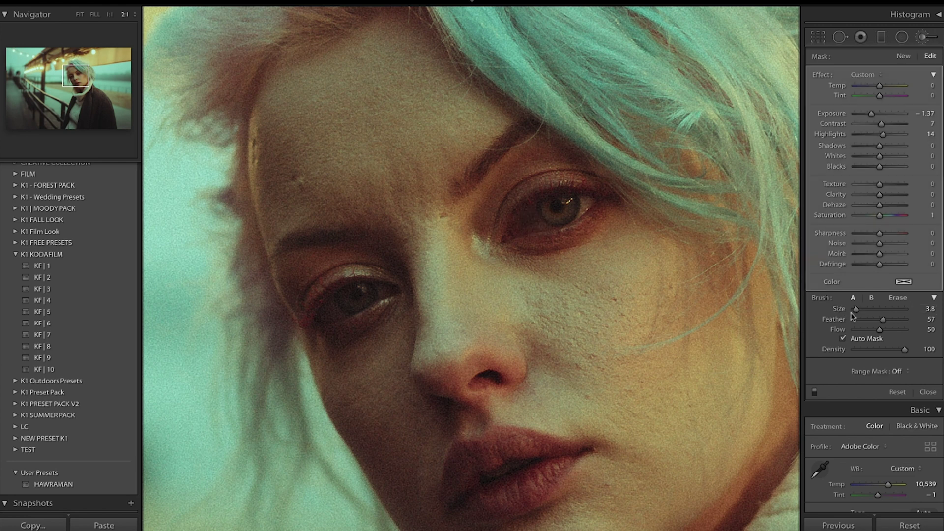
{"action": "left_click_drag", "start_coordinate": [880, 330], "coordinate": [900, 330]}
{"action": "left_click_drag", "start_coordinate": [881, 321], "coordinate": [881, 321]}
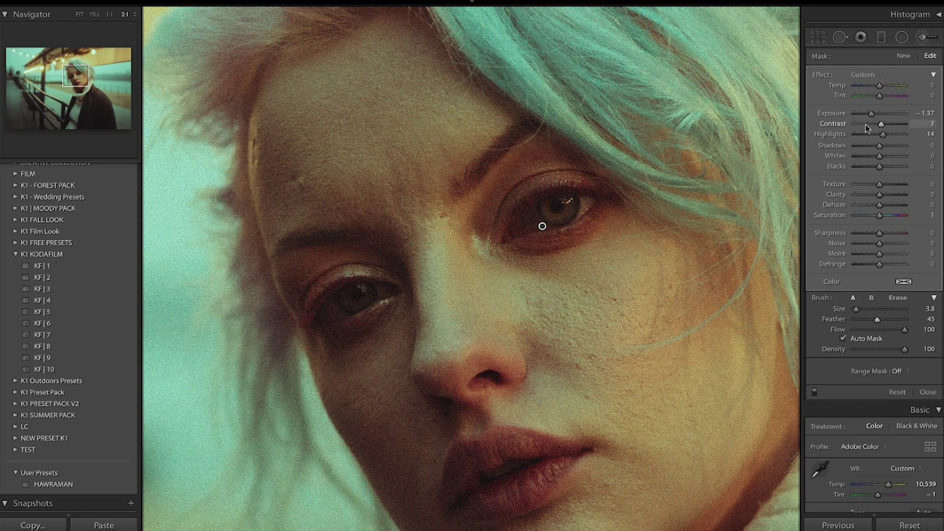
Step: Paint the eye white with a size 1 brush, setting the mask's saturation to -42 and exposure to 0.94
{"action": "left_click_drag", "start_coordinate": [883, 114], "coordinate": [890, 114]}
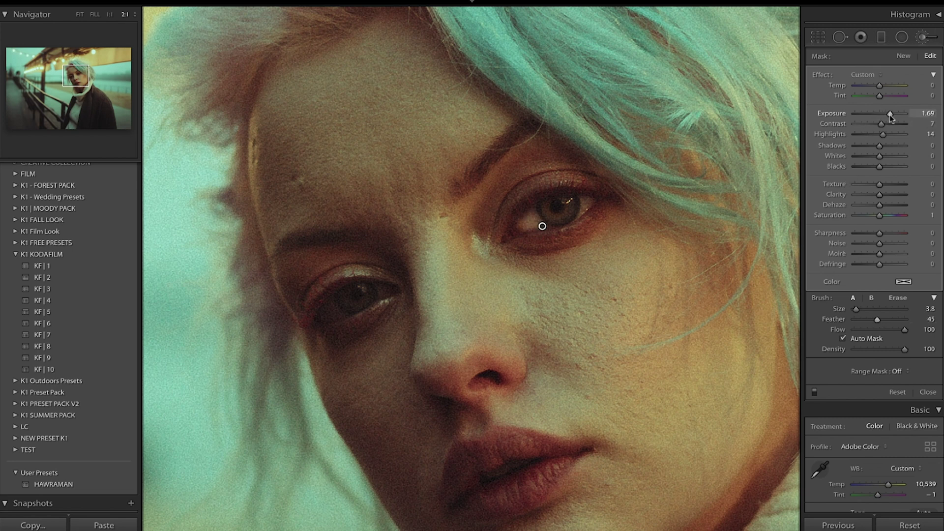
{"action": "left_click", "coordinate": [868, 217]}
{"action": "mouse_move", "coordinate": [535, 219]}
{"action": "left_mouse_down"}
{"action": "mouse_move", "coordinate": [522, 228]}
{"action": "mouse_move", "coordinate": [541, 226]}
{"action": "left_mouse_up"}
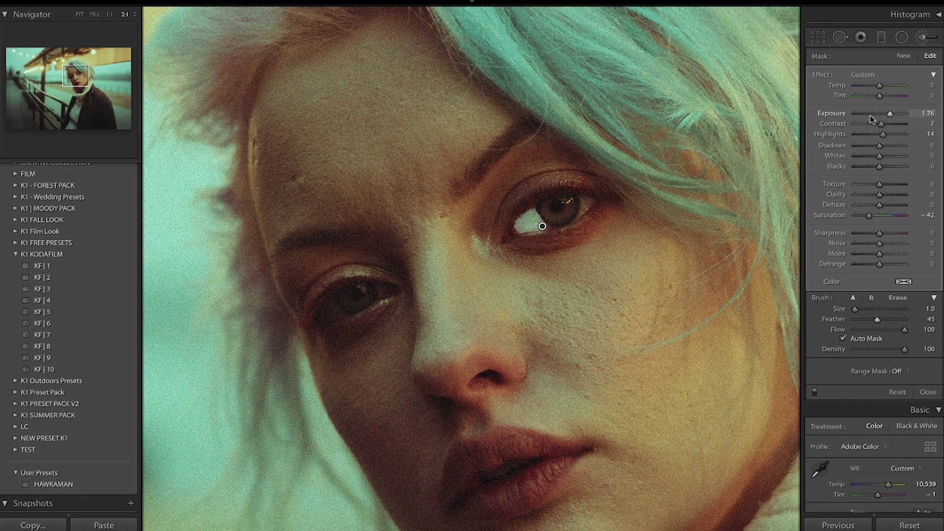
{"action": "left_click", "coordinate": [885, 116]}
{"action": "left_click_drag", "start_coordinate": [885, 116], "coordinate": [886, 116]}
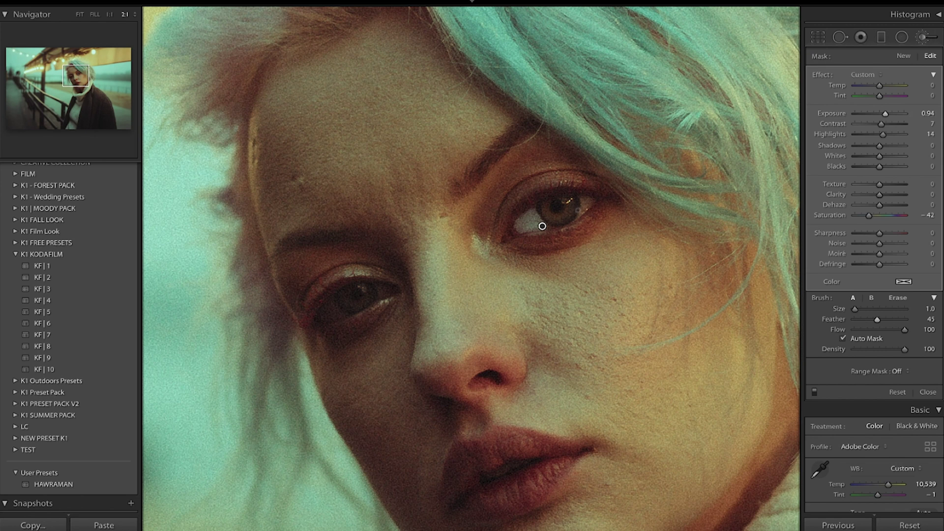
Step: Extend the mask over the remaining whites of both eyes with a size 6 brush
{"action": "scroll", "coordinate": [585, 205], "scroll_direction": "up", "scroll_amount": 3}
{"action": "mouse_move", "coordinate": [586, 206]}
{"action": "left_mouse_down"}
{"action": "mouse_move", "coordinate": [593, 201]}
{"action": "mouse_move", "coordinate": [581, 215]}
{"action": "left_mouse_up"}
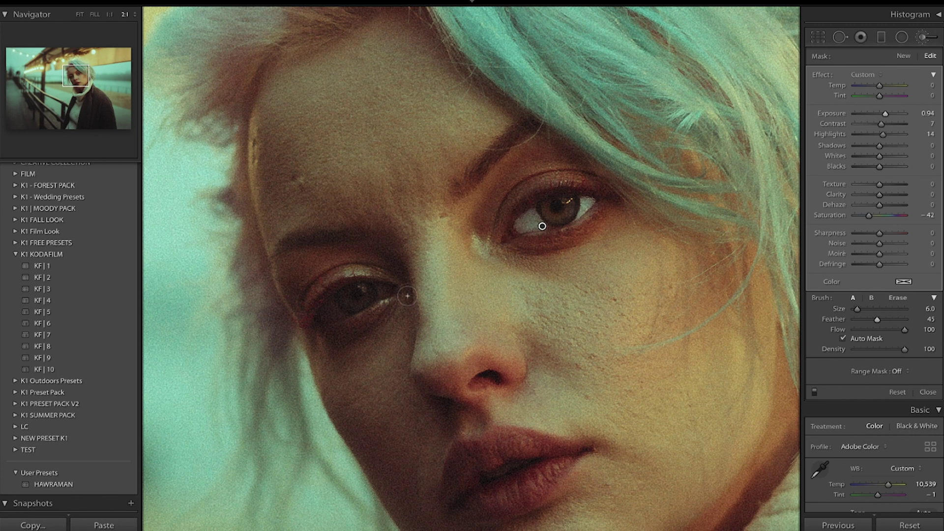
{"action": "left_click_drag", "start_coordinate": [382, 291], "coordinate": [382, 289]}
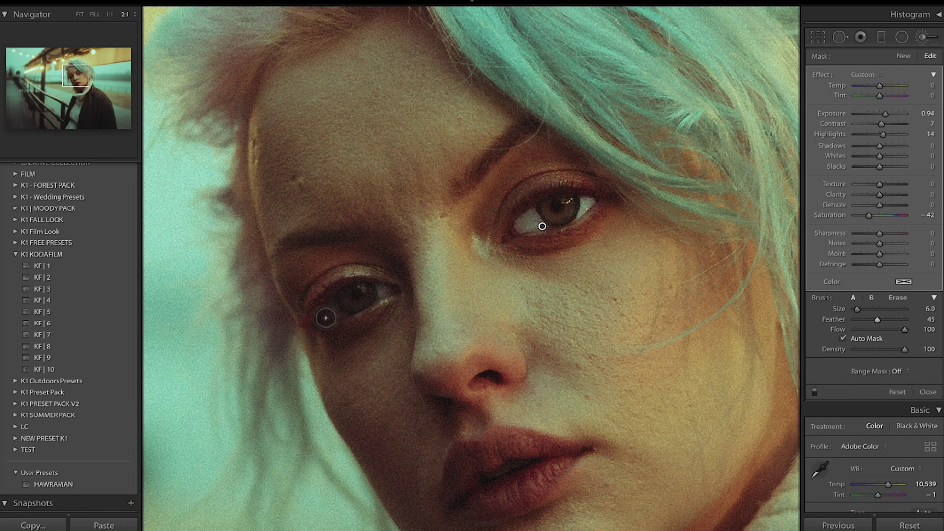
{"action": "left_click_drag", "start_coordinate": [338, 317], "coordinate": [329, 315]}
{"action": "left_click", "coordinate": [109, 14]}
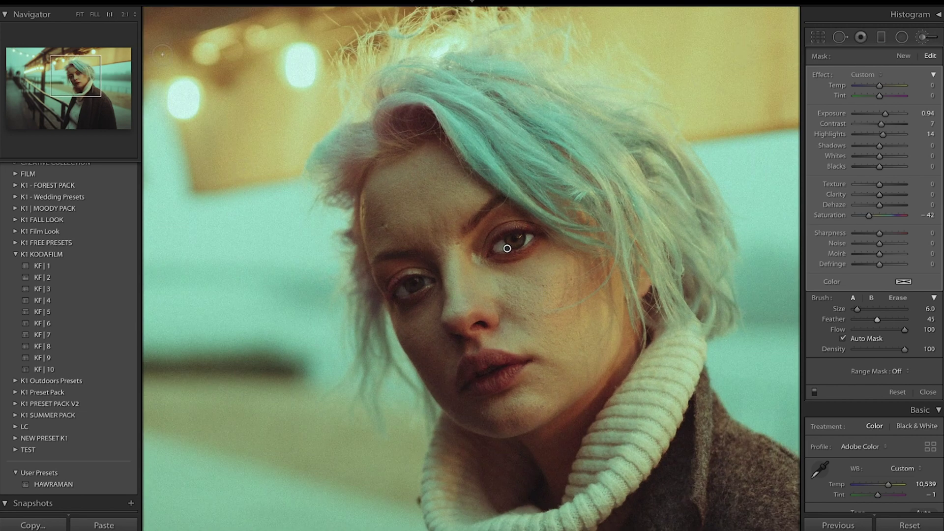
{"action": "left_click", "coordinate": [124, 14]}
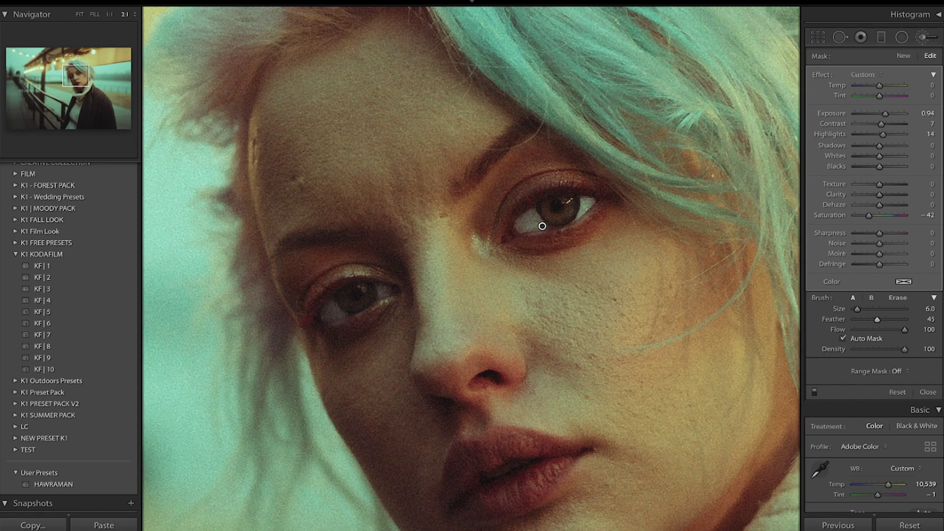
Step: Paint a new brush mask over both irises at size 3, with exposure 0.86, contrast 28 and clarity -11
{"action": "left_click", "coordinate": [904, 55]}
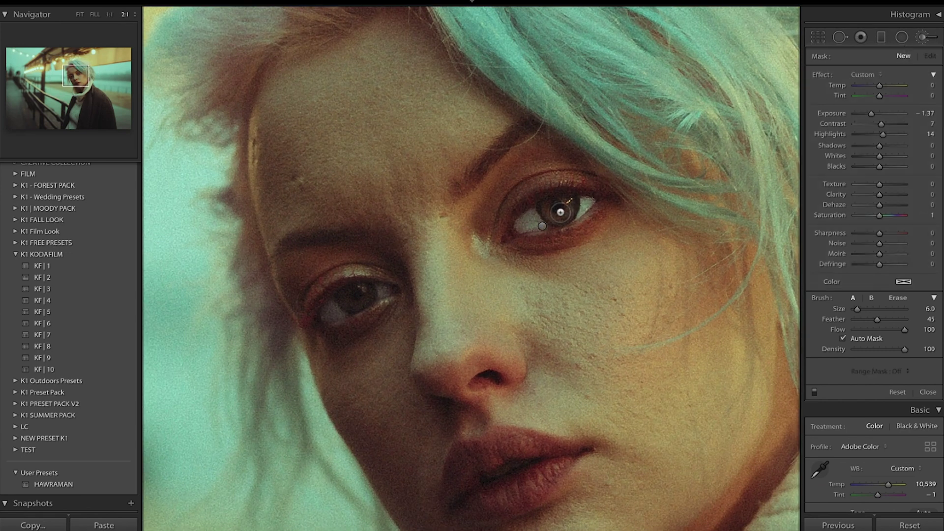
{"action": "mouse_move", "coordinate": [561, 211]}
{"action": "left_mouse_down"}
{"action": "mouse_move", "coordinate": [545, 210]}
{"action": "mouse_move", "coordinate": [567, 212]}
{"action": "mouse_move", "coordinate": [569, 202]}
{"action": "left_mouse_up"}
{"action": "left_click_drag", "start_coordinate": [871, 114], "coordinate": [885, 115]}
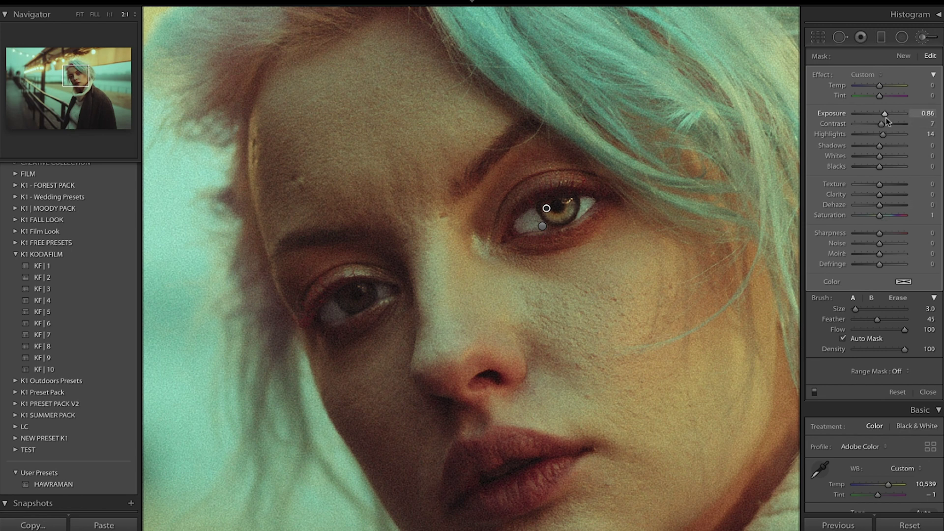
{"action": "left_click_drag", "start_coordinate": [882, 124], "coordinate": [889, 126]}
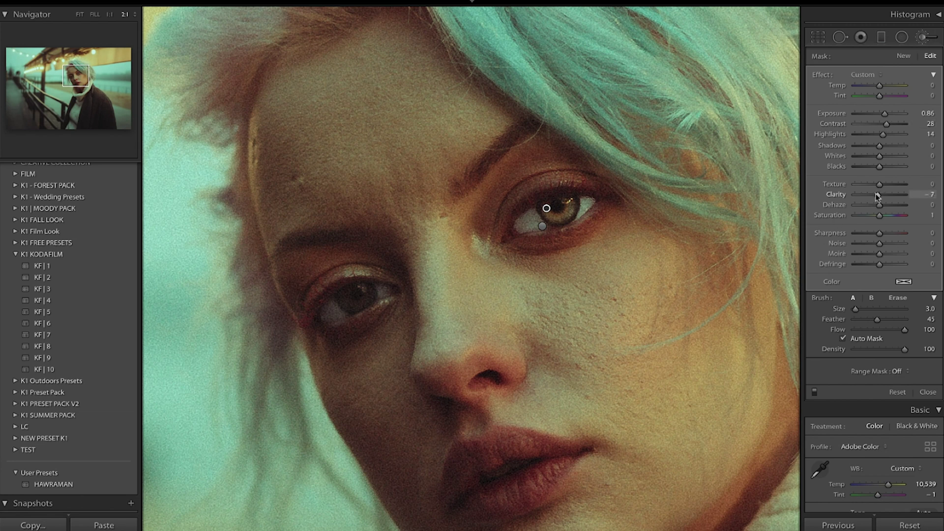
{"action": "mouse_move", "coordinate": [348, 304]}
{"action": "left_mouse_down"}
{"action": "mouse_move", "coordinate": [361, 305]}
{"action": "mouse_move", "coordinate": [363, 287]}
{"action": "mouse_move", "coordinate": [361, 303]}
{"action": "left_mouse_up"}
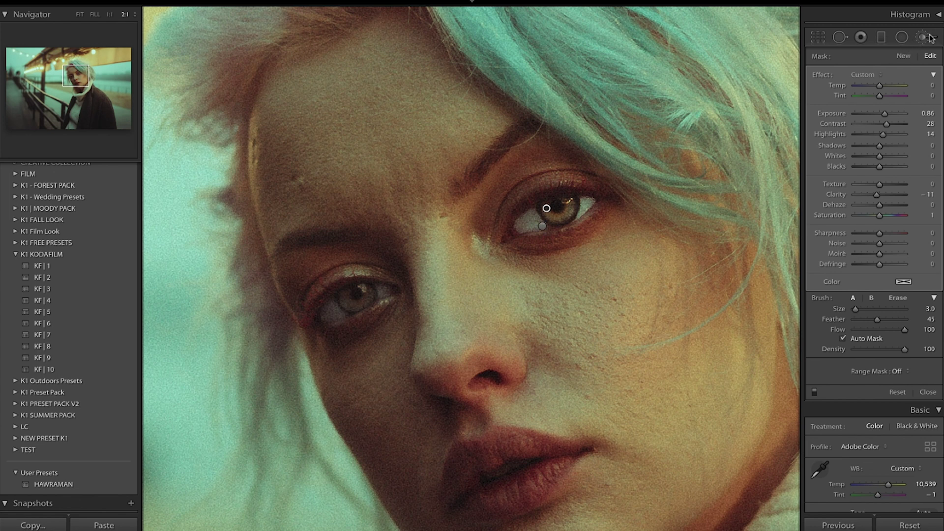
{"action": "left_click", "coordinate": [929, 37]}
Step: Compare the portrait before and after editing, both close up on the eyes and in the wider view
{"action": "key", "text": "backslash"}
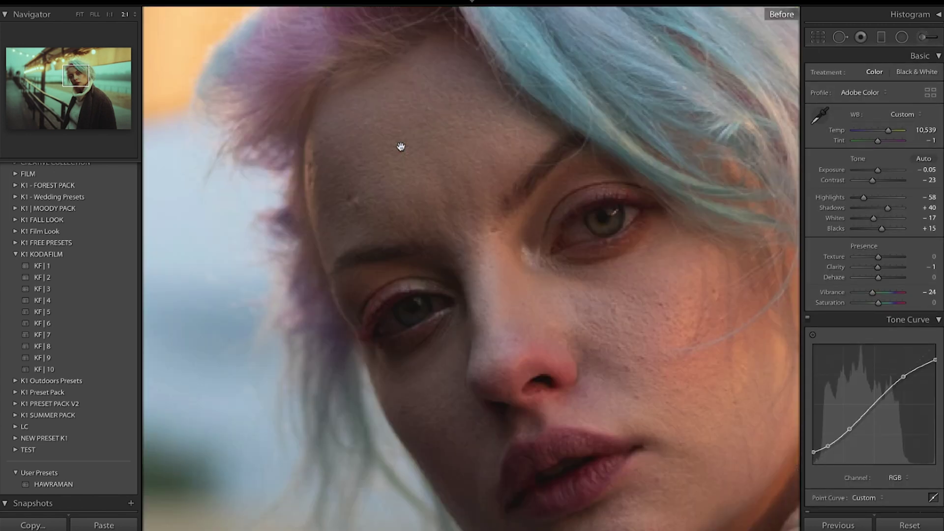
{"action": "key", "text": "backslash"}
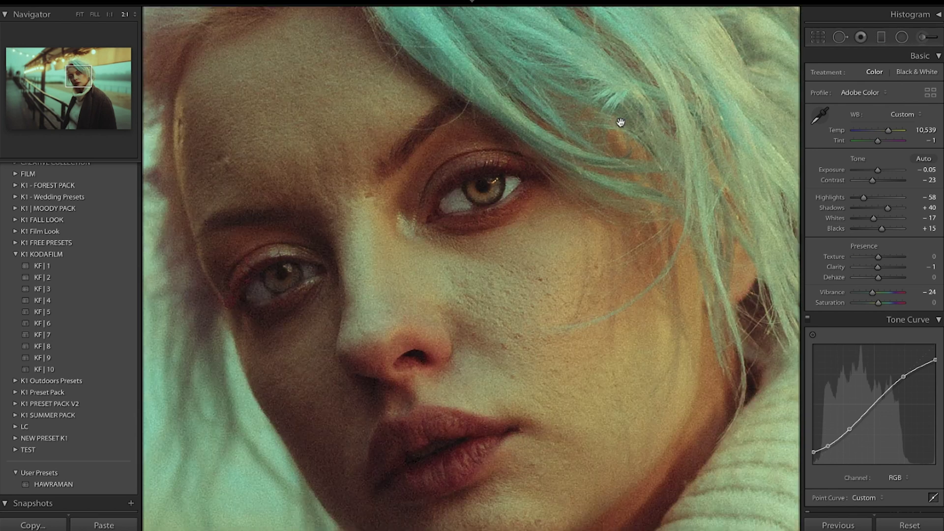
{"action": "left_click", "coordinate": [109, 15]}
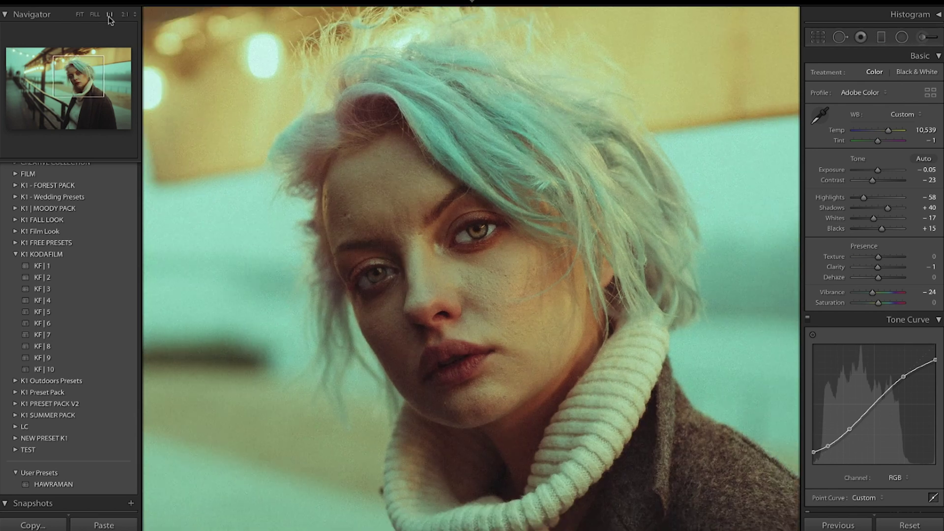
{"action": "left_click", "coordinate": [94, 15]}
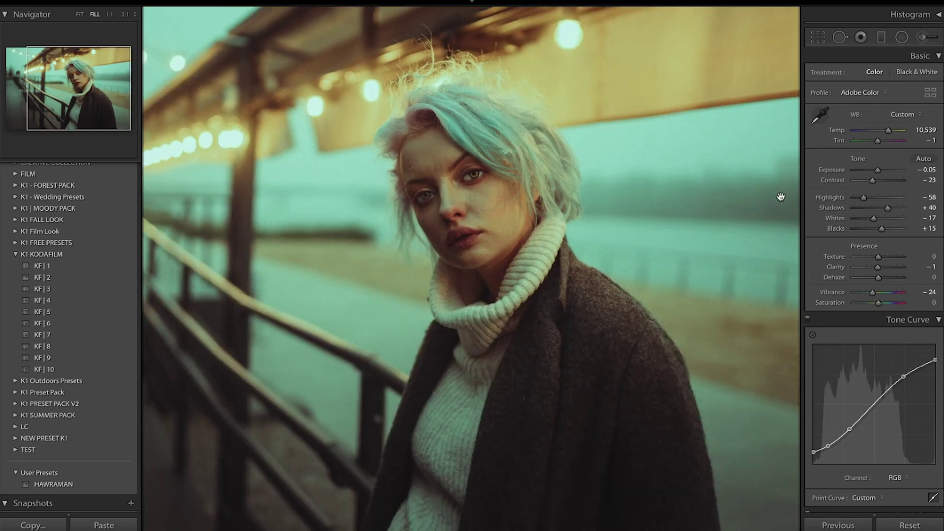
{"action": "key", "text": "backslash"}
{"action": "key", "text": "backslash"}
{"action": "key", "text": "backslash"}
{"action": "key", "text": "backslash"}
Step: Refine the eye-white mask by setting its saturation to -45 and exposure to 0.70
{"action": "left_click", "coordinate": [126, 15]}
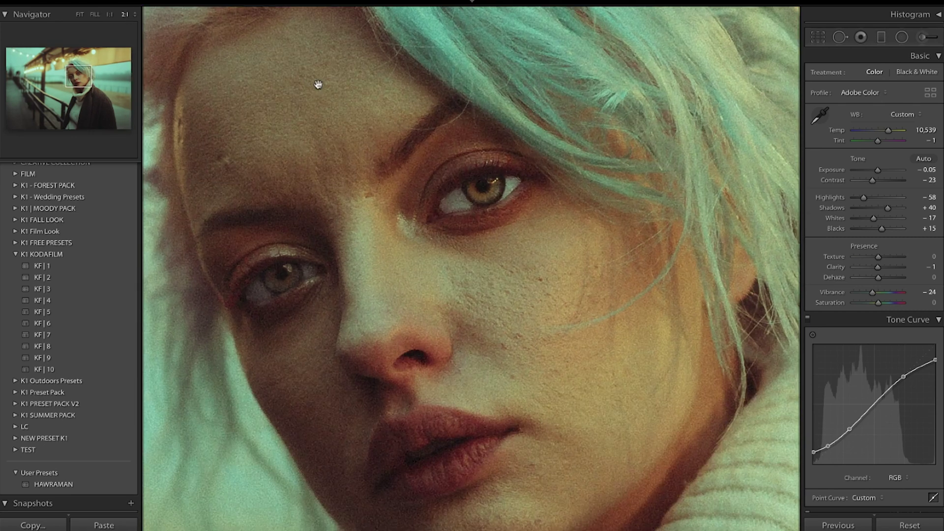
{"action": "left_click", "coordinate": [927, 37]}
{"action": "left_click", "coordinate": [468, 206]}
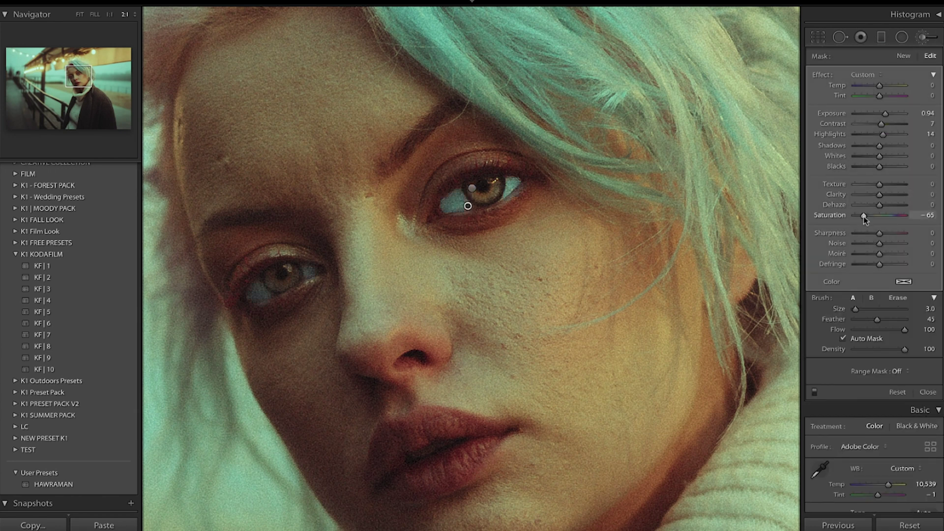
{"action": "left_click_drag", "start_coordinate": [863, 216], "coordinate": [868, 217]}
{"action": "left_click_drag", "start_coordinate": [887, 111], "coordinate": [884, 111]}
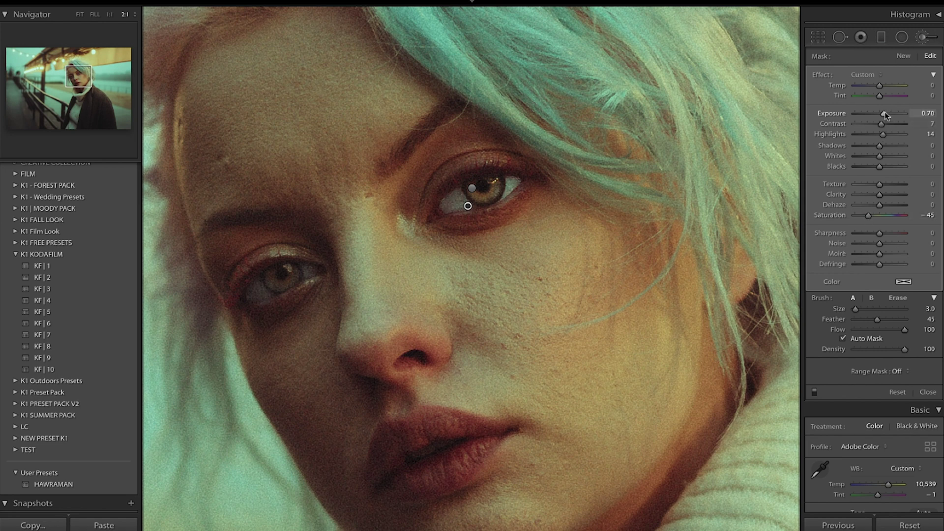
{"action": "left_click", "coordinate": [924, 37]}
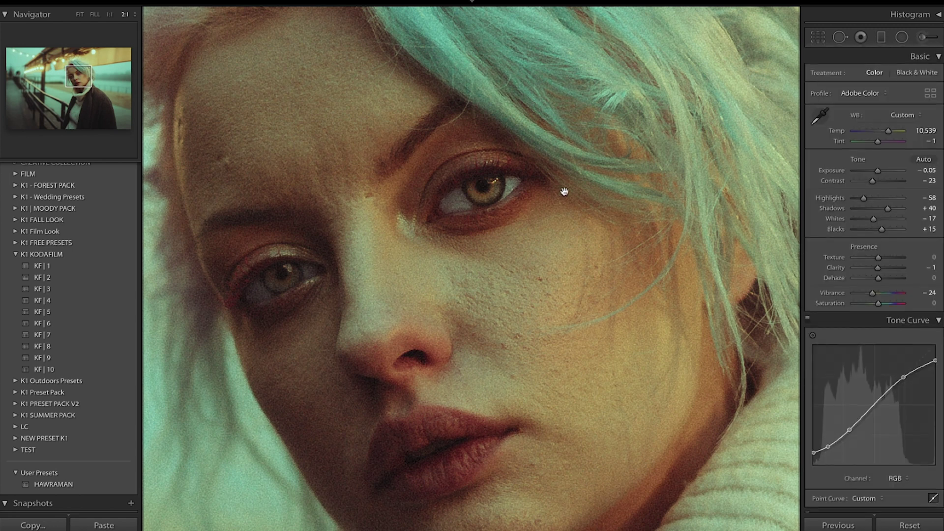
Step: Check the brightened eyes against the original photo in the wider view and close up
{"action": "left_click", "coordinate": [570, 188]}
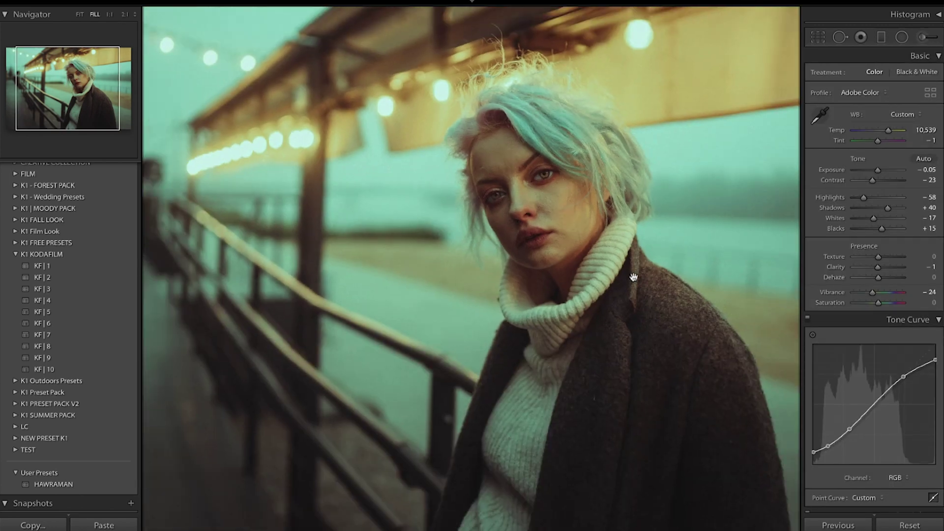
{"action": "key", "text": "backslash"}
{"action": "key", "text": "backslash"}
{"action": "left_click", "coordinate": [605, 248]}
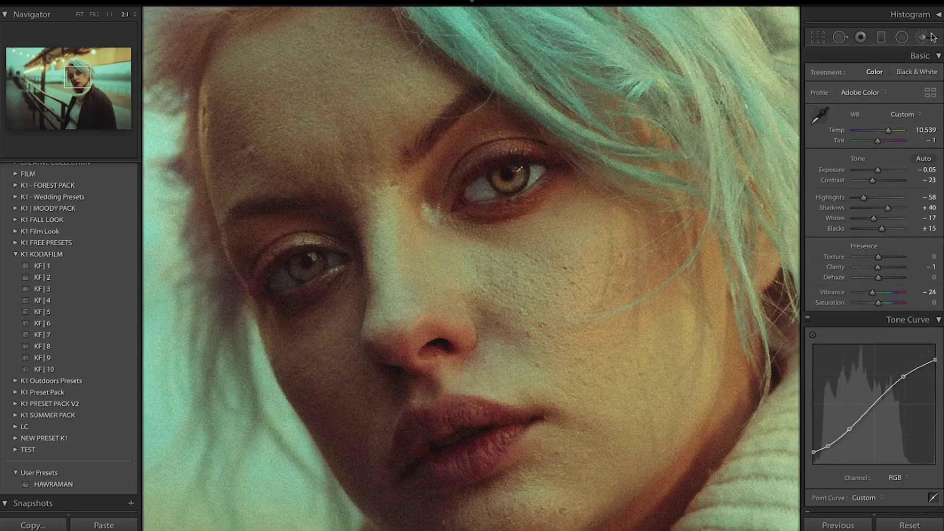
{"action": "key", "text": "k"}
{"action": "left_click", "coordinate": [924, 38]}
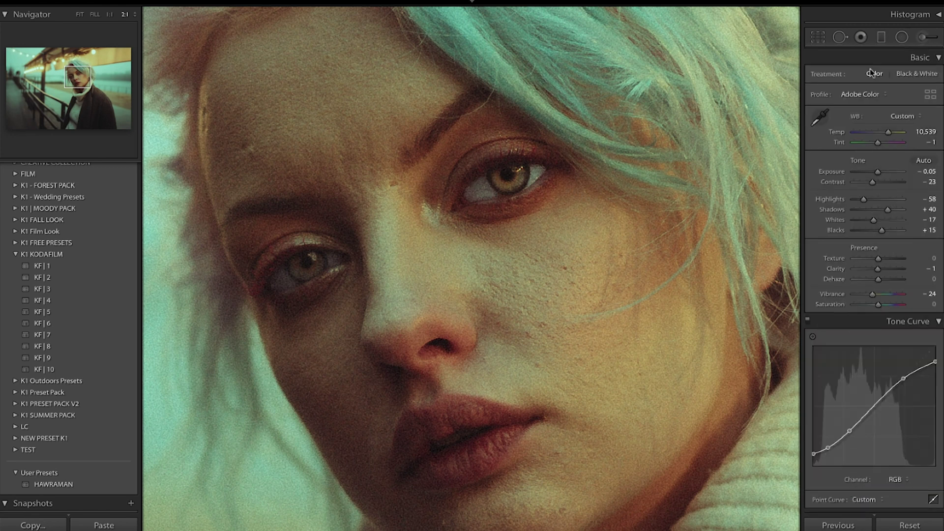
{"action": "left_click", "coordinate": [582, 169]}
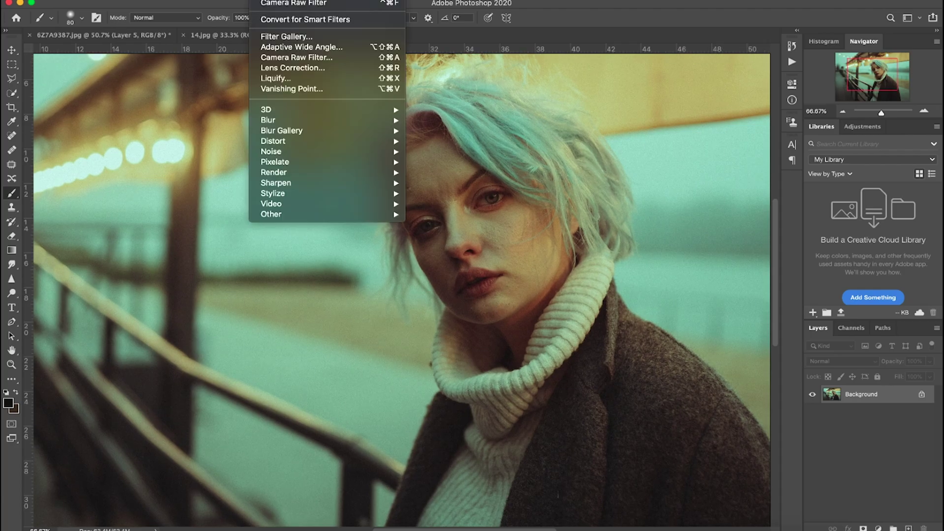
{"action": "left_click", "coordinate": [317, 80]}
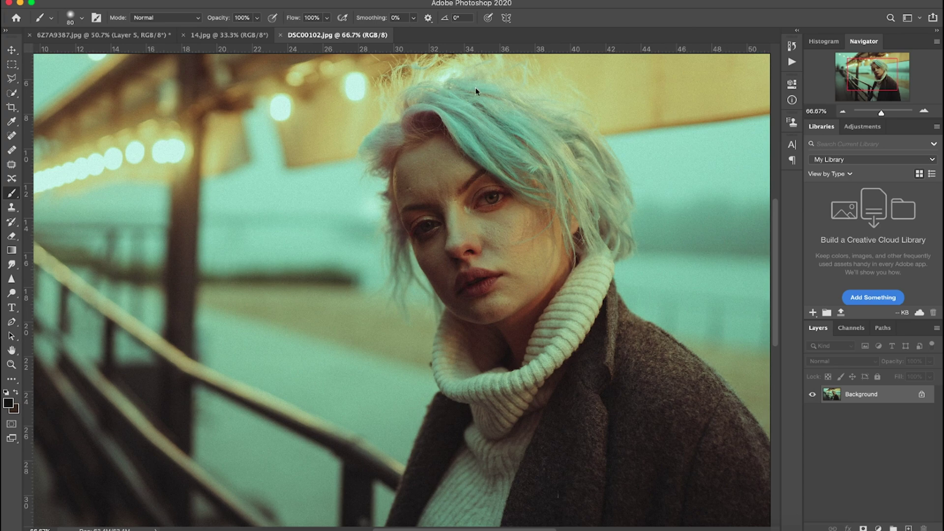
{"action": "key", "text": "super+shift+a"}
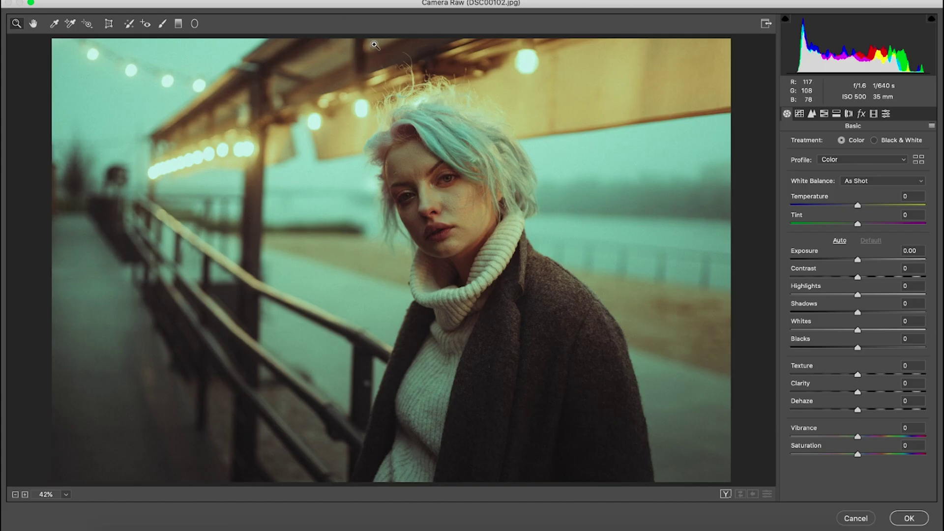
{"action": "left_click", "coordinate": [162, 23]}
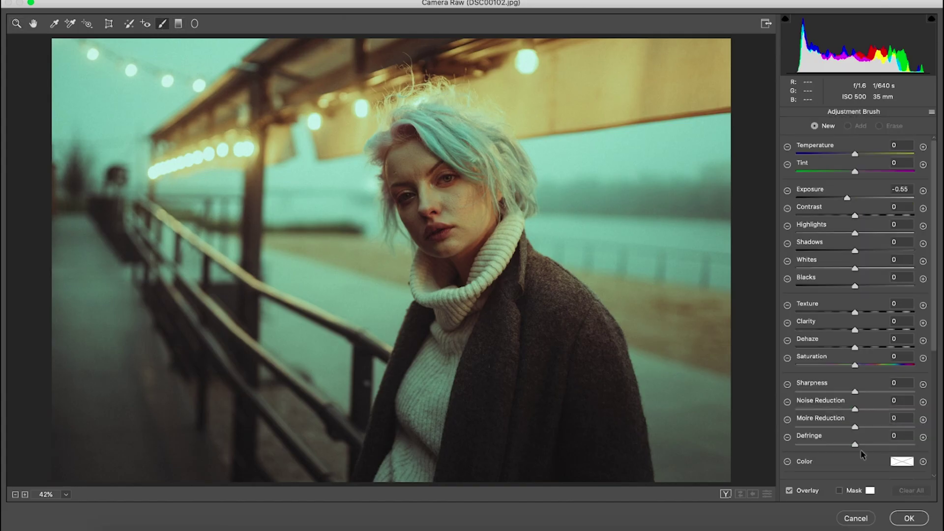
{"action": "left_click", "coordinate": [856, 518]}
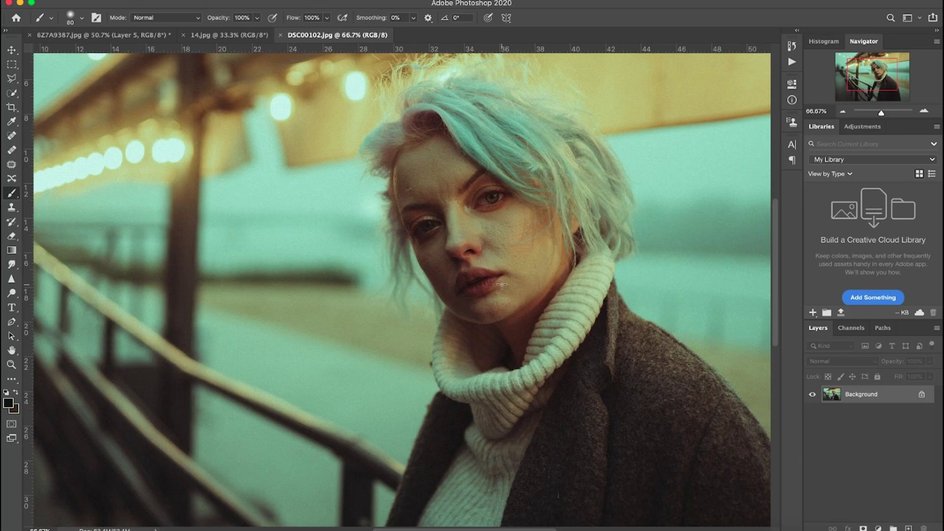
Step: Add a Hue/Saturation adjustment layer with saturation -51 and invert its mask to black
{"action": "left_click_drag", "start_coordinate": [566, 293], "coordinate": [508, 303]}
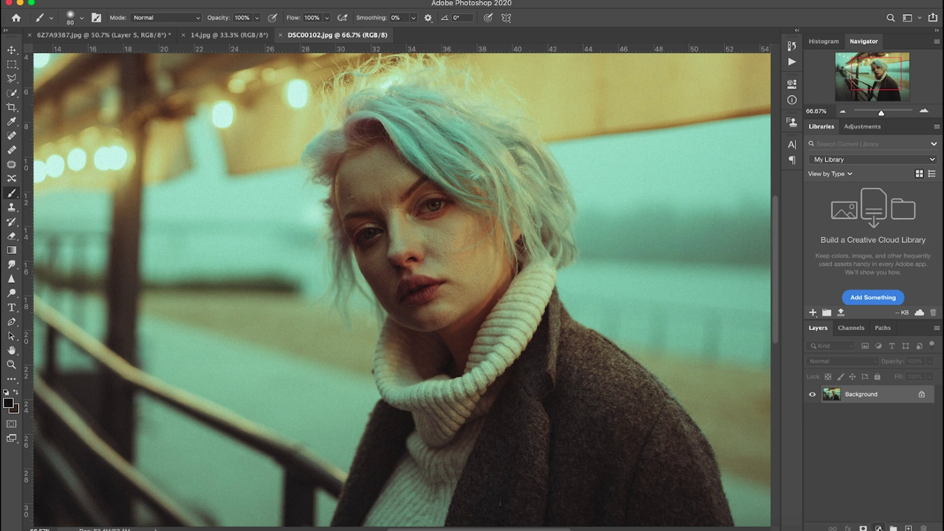
{"action": "left_click", "coordinate": [878, 529]}
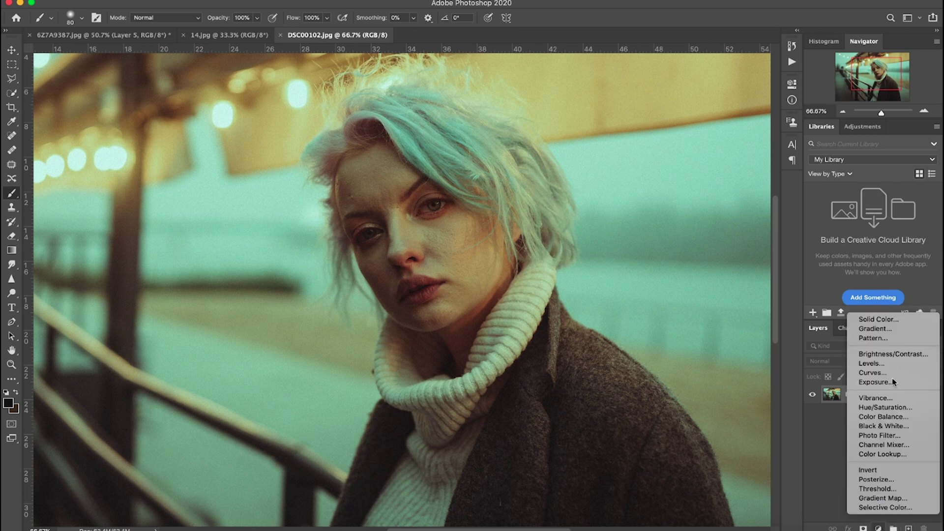
{"action": "left_click", "coordinate": [891, 411]}
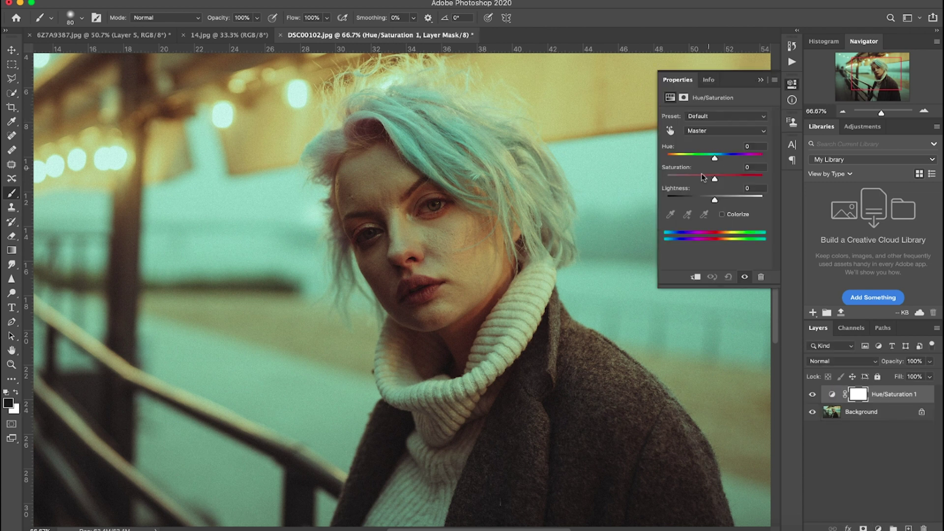
{"action": "mouse_move", "coordinate": [694, 177]}
{"action": "left_mouse_down"}
{"action": "mouse_move", "coordinate": [681, 180]}
{"action": "mouse_move", "coordinate": [690, 179]}
{"action": "left_mouse_up"}
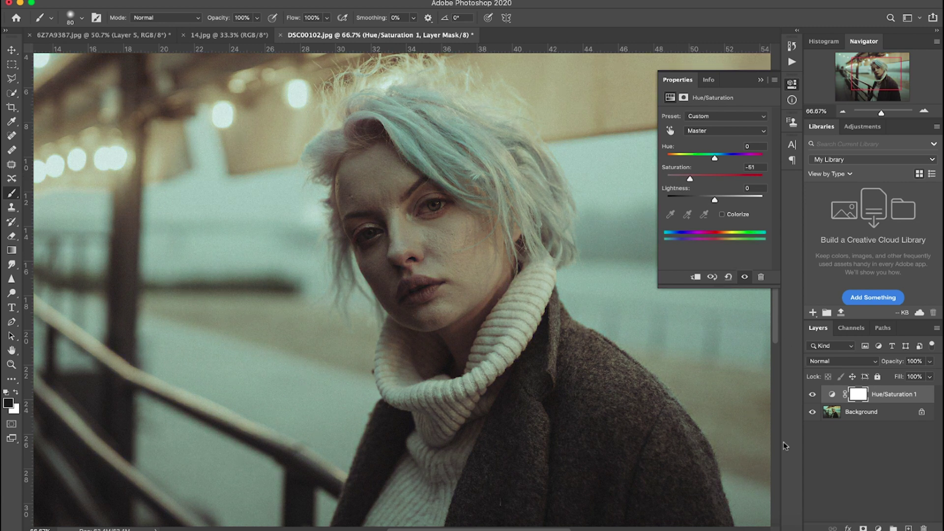
{"action": "key", "text": "super+i"}
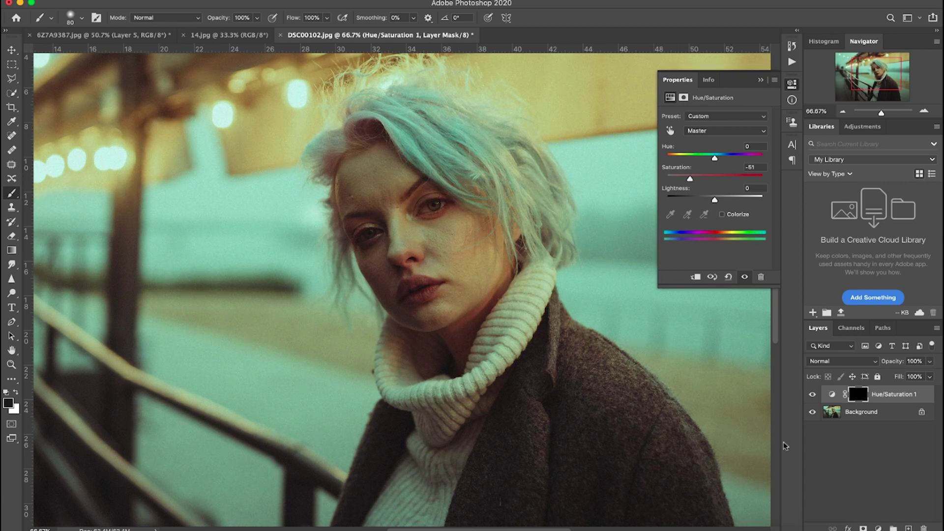
Step: Paint white on the Hue/Saturation mask over the whites of both eyes with a small brush of about 10 px
{"action": "key", "text": "super+plus"}
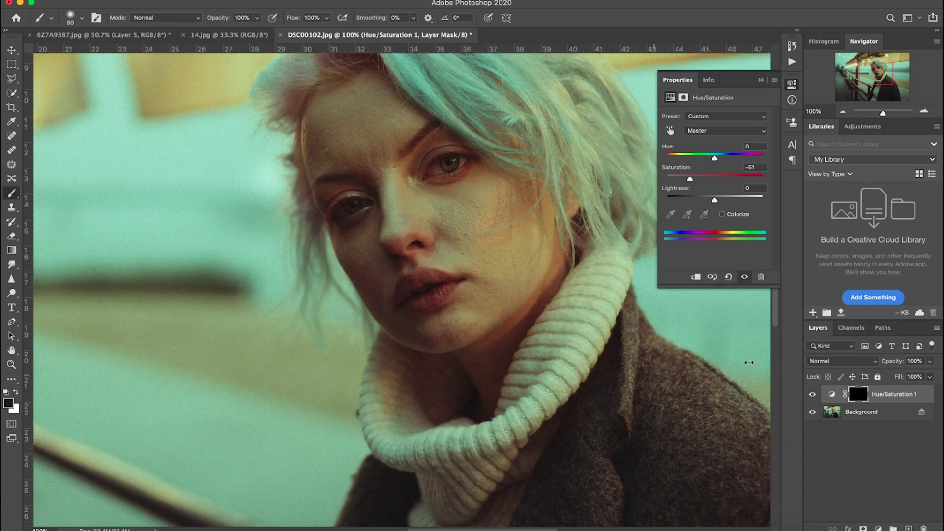
{"action": "left_click_drag", "start_coordinate": [648, 369], "coordinate": [641, 416]}
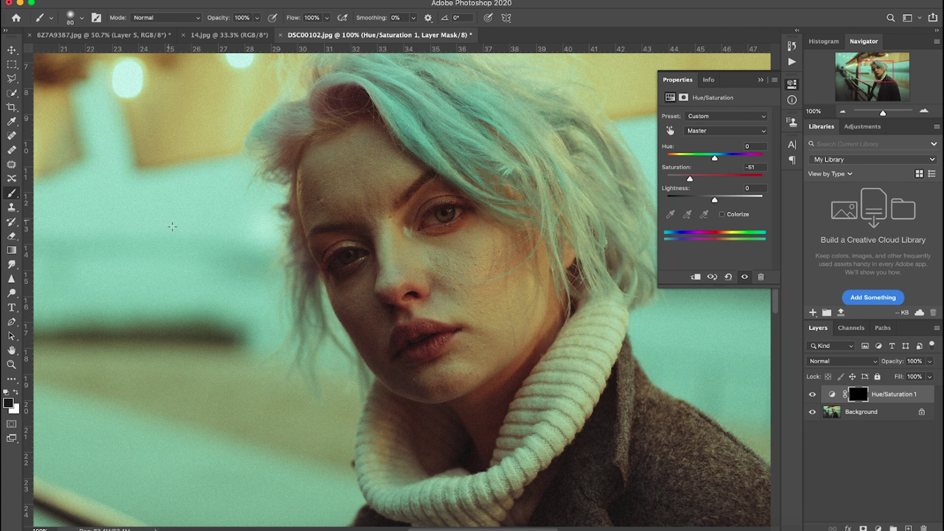
{"action": "right_click", "coordinate": [220, 253]}
{"action": "left_click", "coordinate": [311, 238]}
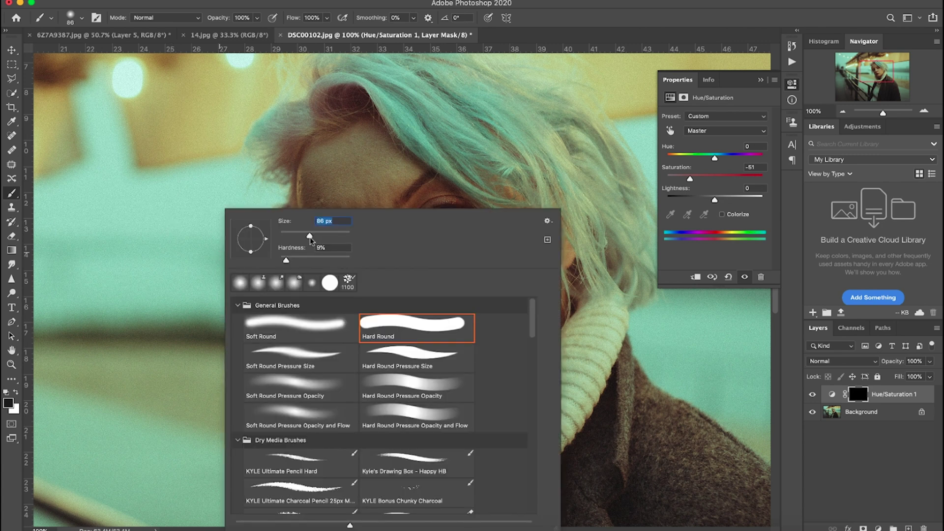
{"action": "left_click", "coordinate": [525, 35]}
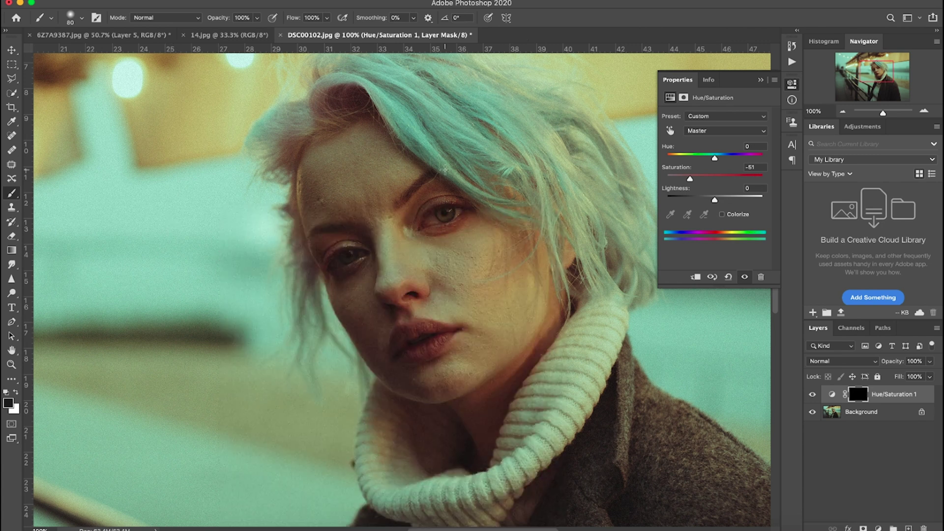
{"action": "key", "text": "x"}
{"action": "key", "text": "super+equal"}
{"action": "key", "text": "super+equal"}
{"action": "scroll", "coordinate": [358, 220], "scroll_direction": "right", "scroll_amount": 1}
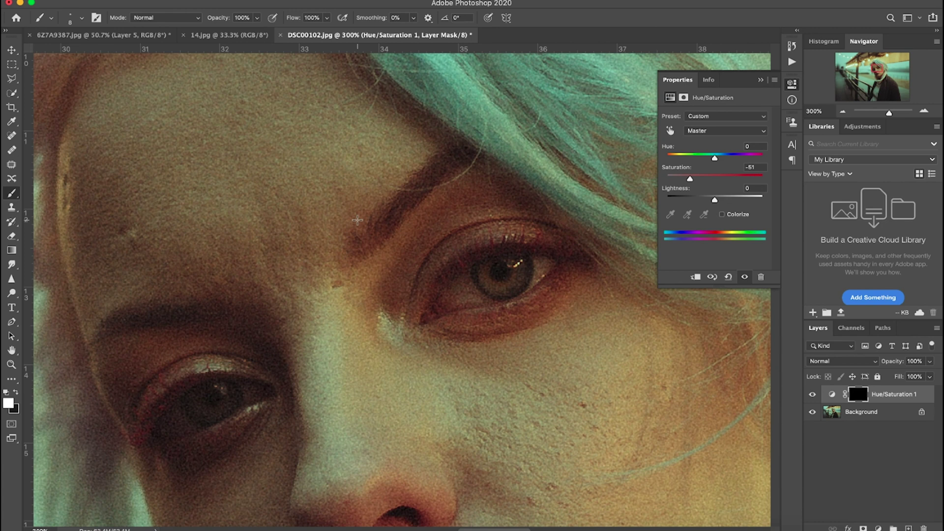
{"action": "mouse_move", "coordinate": [466, 296]}
{"action": "left_mouse_down"}
{"action": "mouse_move", "coordinate": [485, 300]}
{"action": "mouse_move", "coordinate": [469, 282]}
{"action": "mouse_move", "coordinate": [447, 297]}
{"action": "mouse_move", "coordinate": [456, 288]}
{"action": "mouse_move", "coordinate": [524, 287]}
{"action": "mouse_move", "coordinate": [546, 272]}
{"action": "mouse_move", "coordinate": [482, 300]}
{"action": "mouse_move", "coordinate": [467, 277]}
{"action": "left_mouse_up"}
{"action": "left_click_drag", "start_coordinate": [164, 418], "coordinate": [162, 428]}
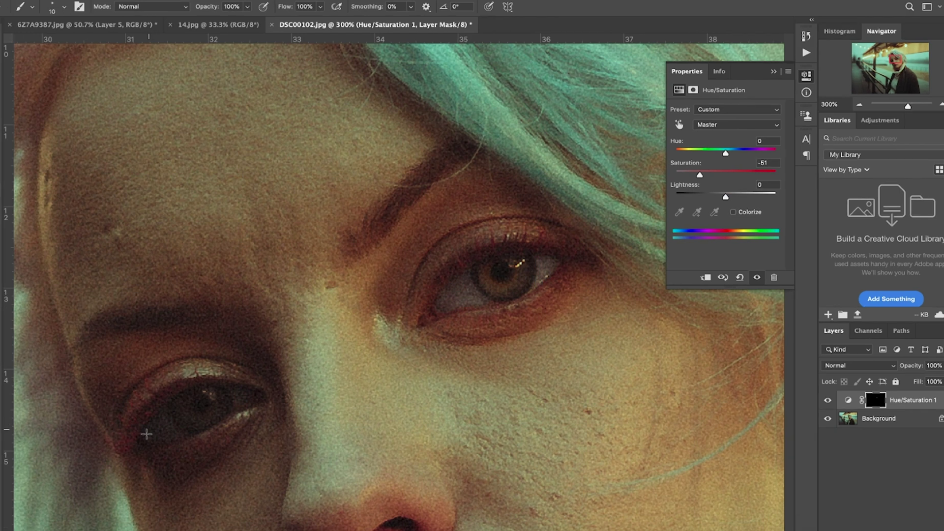
{"action": "left_click", "coordinate": [761, 81]}
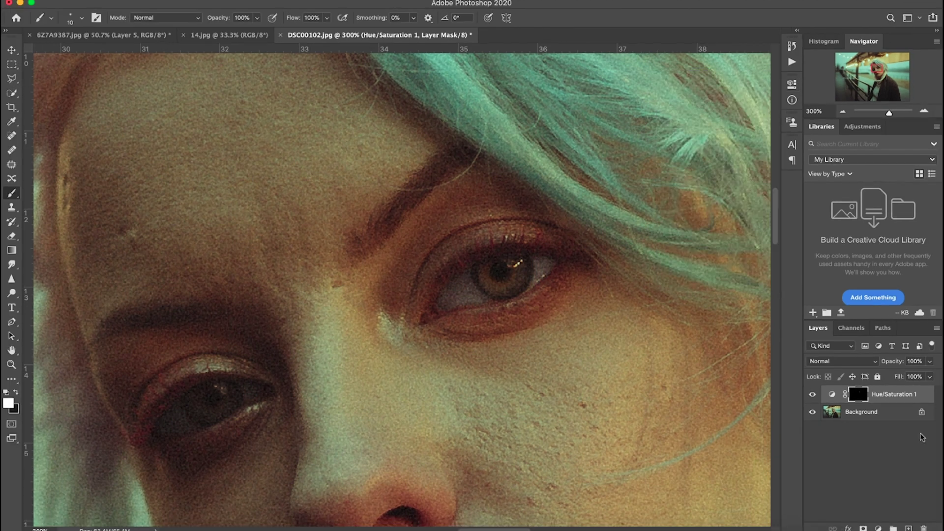
Step: Add a new layer filled with 50% Gray at 100% opacity and set its blend mode to Overlay
{"action": "left_click", "coordinate": [909, 529]}
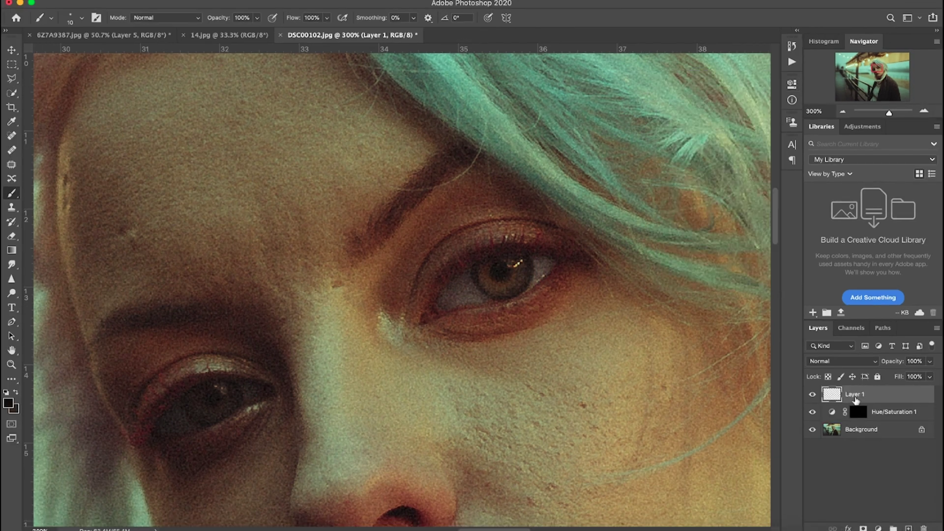
{"action": "key", "text": "shift+BackSpace"}
{"action": "key", "text": "BackSpace"}
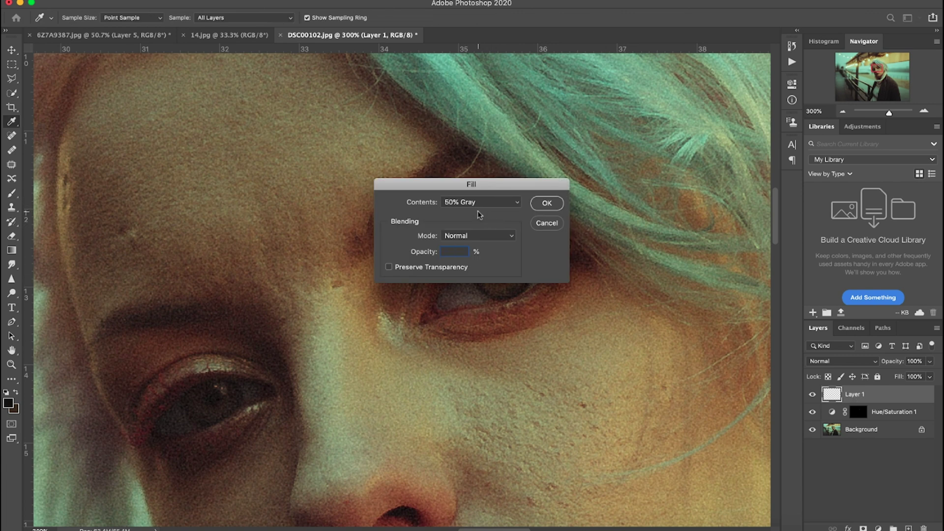
{"action": "type", "text": "100"}
{"action": "left_click", "coordinate": [544, 203]}
{"action": "key", "text": "b"}
{"action": "left_click", "coordinate": [852, 364]}
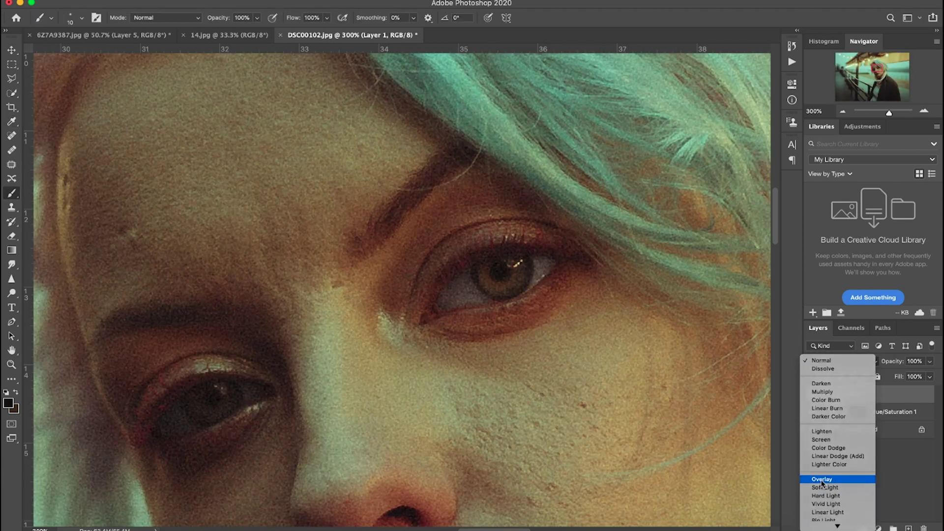
{"action": "left_click", "coordinate": [826, 479]}
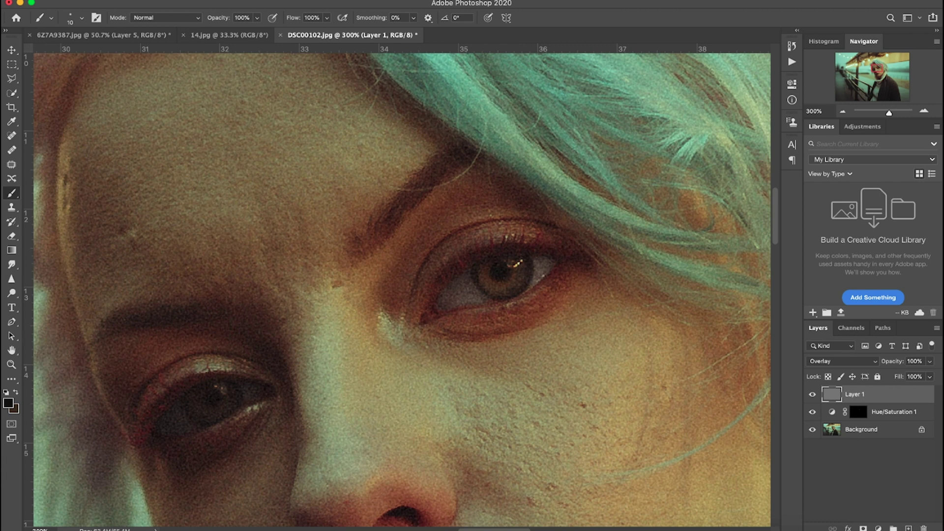
Step: Brighten both eyes on the gray layer with a 20 px Dodge tool set to Highlights, using exposures of 19% and 29%
{"action": "left_click", "coordinate": [11, 294]}
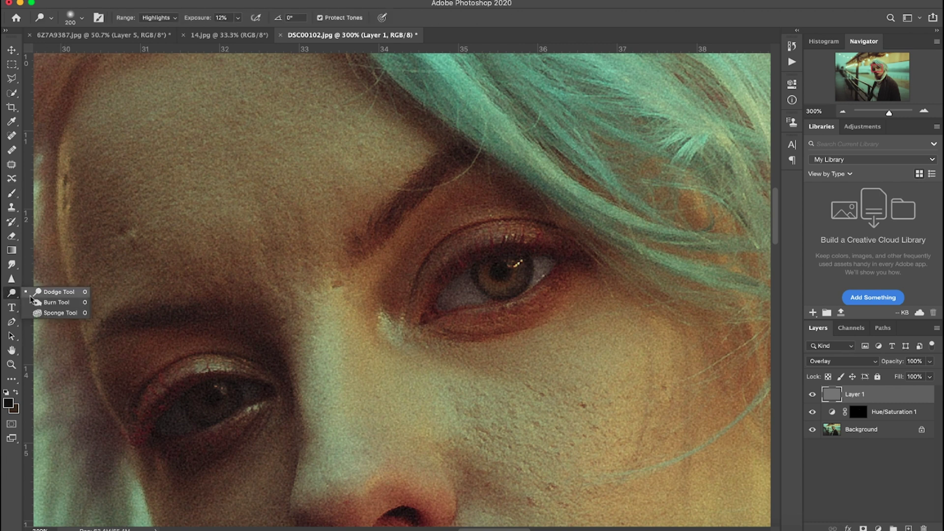
{"action": "key", "text": "bracketleft"}
{"action": "key", "text": "bracketleft"}
{"action": "key", "text": "bracketleft"}
{"action": "key", "text": "bracketleft"}
{"action": "key", "text": "bracketleft"}
{"action": "key", "text": "bracketleft"}
{"action": "key", "text": "bracketleft"}
{"action": "key", "text": "bracketleft"}
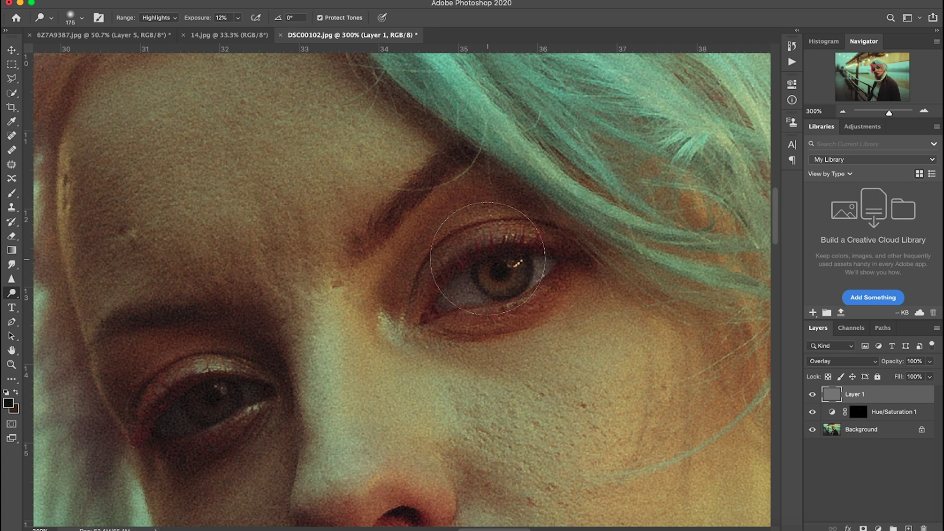
{"action": "key", "text": "bracketleft"}
{"action": "key", "text": "bracketleft"}
{"action": "key", "text": "bracketleft"}
{"action": "key", "text": "bracketleft"}
{"action": "left_click_drag", "start_coordinate": [203, 18], "coordinate": [207, 17]}
{"action": "mouse_move", "coordinate": [483, 277]}
{"action": "left_mouse_down"}
{"action": "mouse_move", "coordinate": [518, 282]}
{"action": "mouse_move", "coordinate": [522, 264]}
{"action": "mouse_move", "coordinate": [512, 292]}
{"action": "mouse_move", "coordinate": [514, 262]}
{"action": "mouse_move", "coordinate": [501, 287]}
{"action": "mouse_move", "coordinate": [489, 277]}
{"action": "mouse_move", "coordinate": [519, 270]}
{"action": "mouse_move", "coordinate": [494, 291]}
{"action": "mouse_move", "coordinate": [521, 275]}
{"action": "mouse_move", "coordinate": [492, 289]}
{"action": "mouse_move", "coordinate": [470, 277]}
{"action": "mouse_move", "coordinate": [461, 281]}
{"action": "mouse_move", "coordinate": [475, 294]}
{"action": "mouse_move", "coordinate": [451, 297]}
{"action": "mouse_move", "coordinate": [458, 285]}
{"action": "mouse_move", "coordinate": [449, 300]}
{"action": "mouse_move", "coordinate": [548, 264]}
{"action": "mouse_move", "coordinate": [523, 289]}
{"action": "mouse_move", "coordinate": [491, 295]}
{"action": "mouse_move", "coordinate": [490, 272]}
{"action": "mouse_move", "coordinate": [482, 274]}
{"action": "mouse_move", "coordinate": [513, 286]}
{"action": "mouse_move", "coordinate": [519, 264]}
{"action": "mouse_move", "coordinate": [495, 291]}
{"action": "left_mouse_up"}
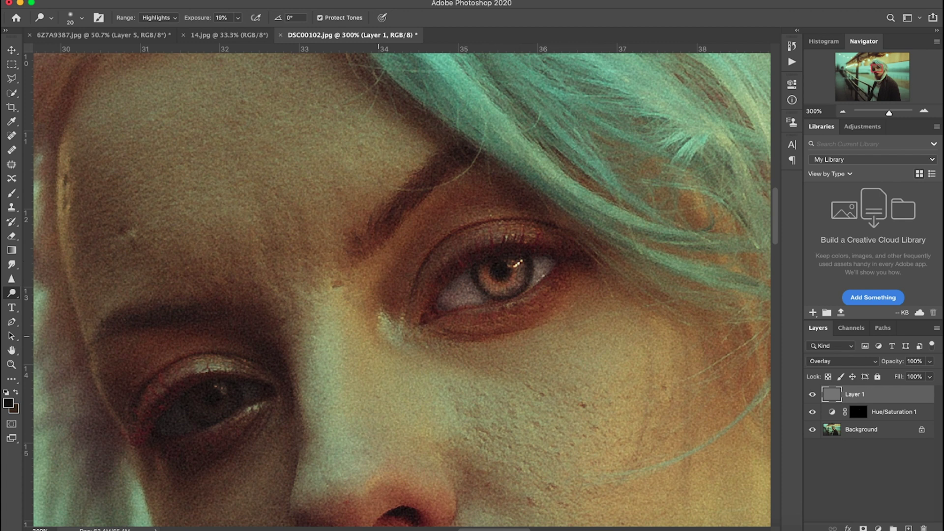
{"action": "mouse_move", "coordinate": [254, 393]}
{"action": "left_mouse_down"}
{"action": "mouse_move", "coordinate": [246, 391]}
{"action": "mouse_move", "coordinate": [252, 395]}
{"action": "left_mouse_up"}
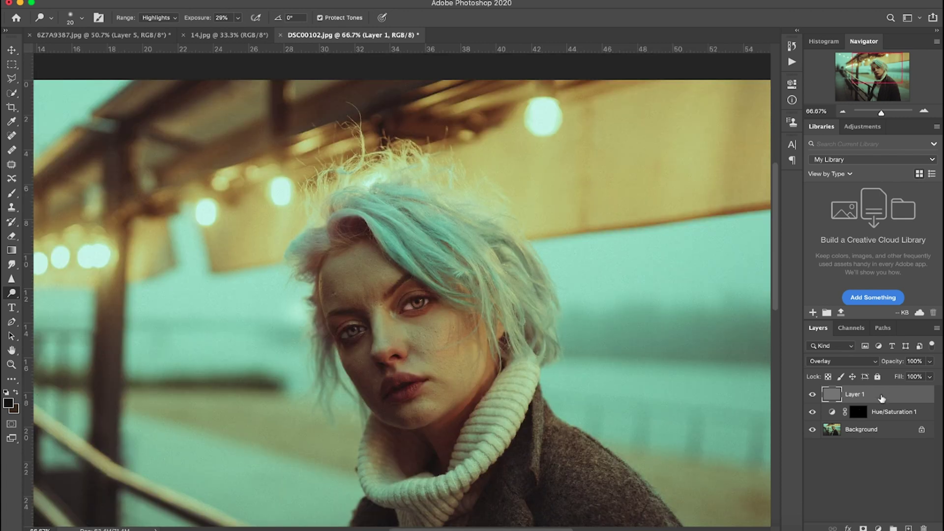
Step: Soften the dodging by lowering the gray Overlay layer's opacity to 29%, checking the eyes with that layer hidden and shown
{"action": "left_click", "coordinate": [887, 412]}
{"action": "left_click_drag", "start_coordinate": [896, 368], "coordinate": [909, 364]}
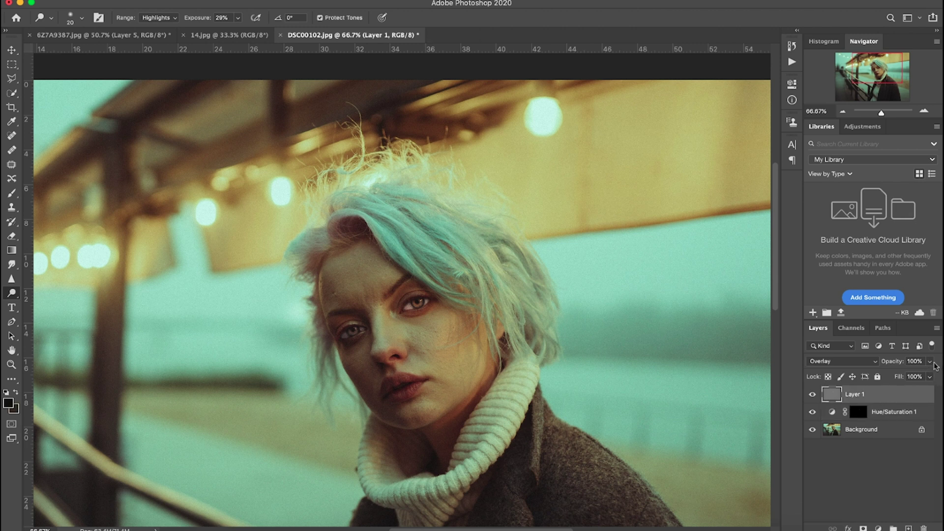
{"action": "left_click_drag", "start_coordinate": [930, 362], "coordinate": [897, 376]}
{"action": "left_click", "coordinate": [816, 395]}
{"action": "left_click", "coordinate": [814, 394]}
{"action": "left_click", "coordinate": [921, 362]}
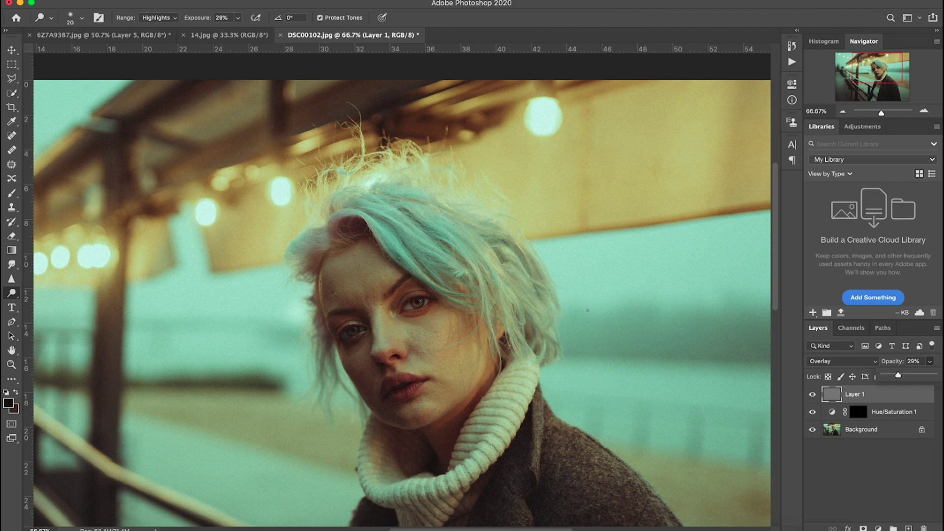
Step: Compare the edited eyes with the original photo at 100% zoom by toggling the layers above the background
{"action": "key", "text": "super+plus"}
{"action": "key", "text": "super+minus"}
{"action": "key", "text": "super+plus"}
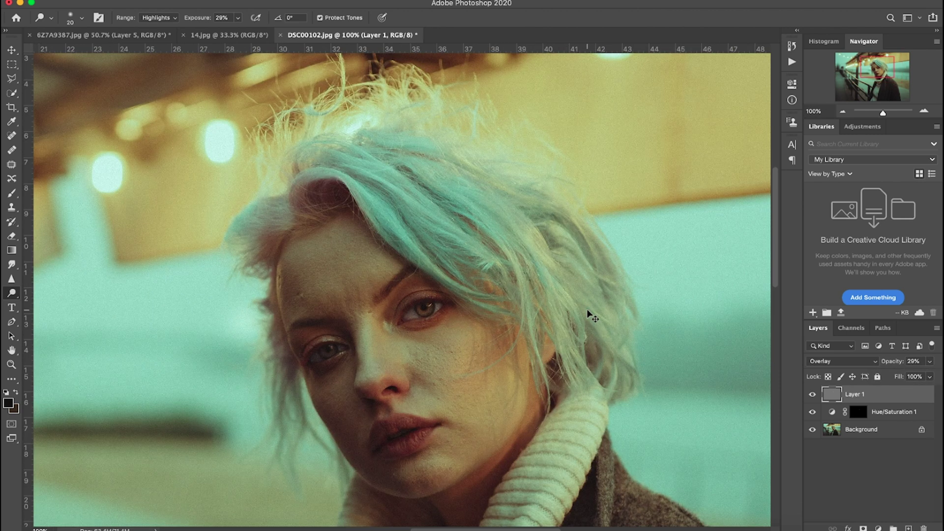
{"action": "scroll", "coordinate": [587, 310], "scroll_direction": "down", "scroll_amount": 3}
{"action": "left_click", "coordinate": [810, 431], "text": "alt"}
{"action": "left_click", "coordinate": [811, 432], "text": "alt"}
{"action": "left_click", "coordinate": [810, 432], "text": "alt"}
{"action": "left_click", "coordinate": [810, 432], "text": "alt"}
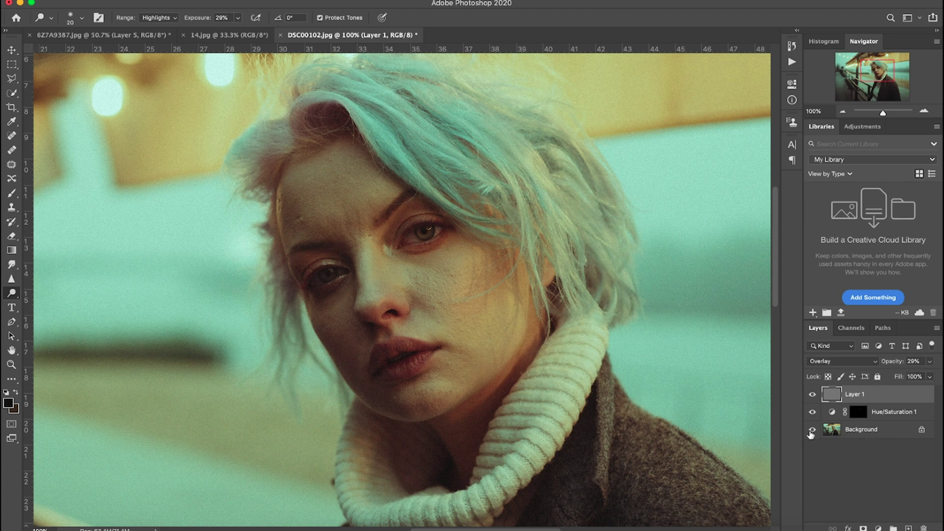
{"action": "left_click", "coordinate": [811, 431], "text": "alt"}
{"action": "left_click", "coordinate": [811, 431], "text": "alt"}
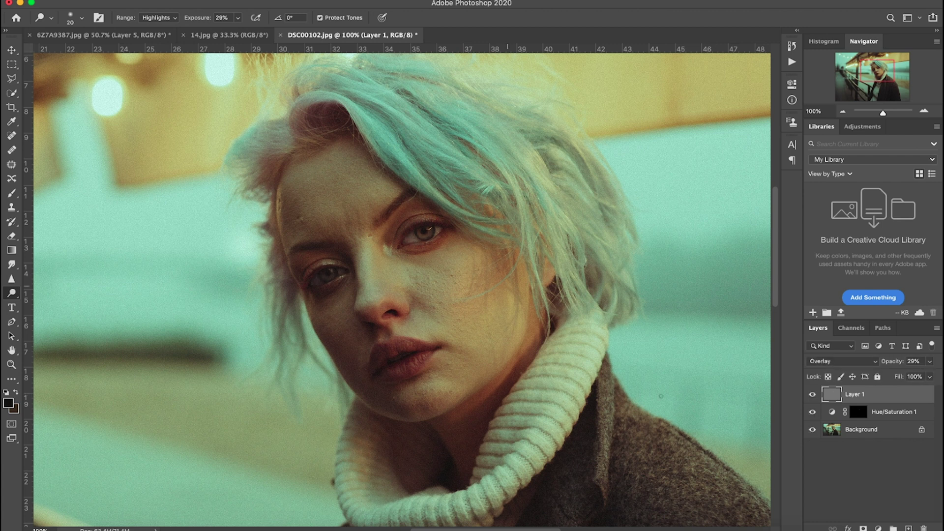